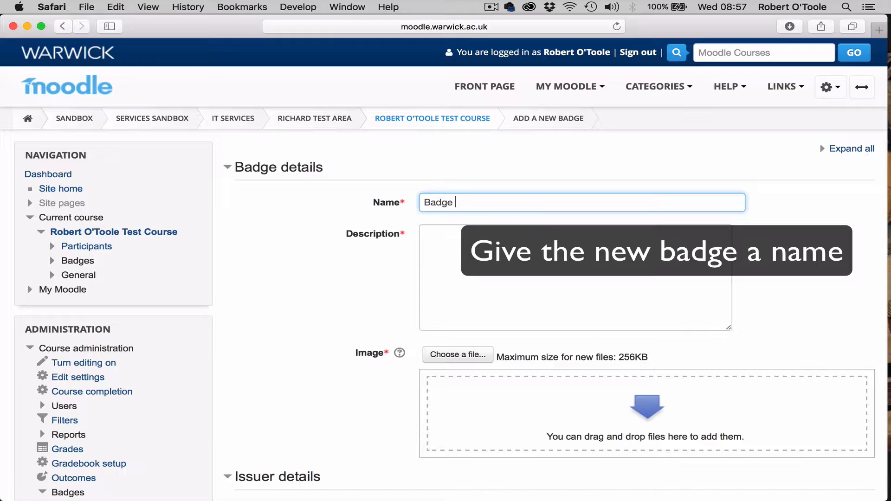
Name the new badge "Badge for doing something really cool!" and describe it as "This is just a demo badge.".
type("for doing something re")
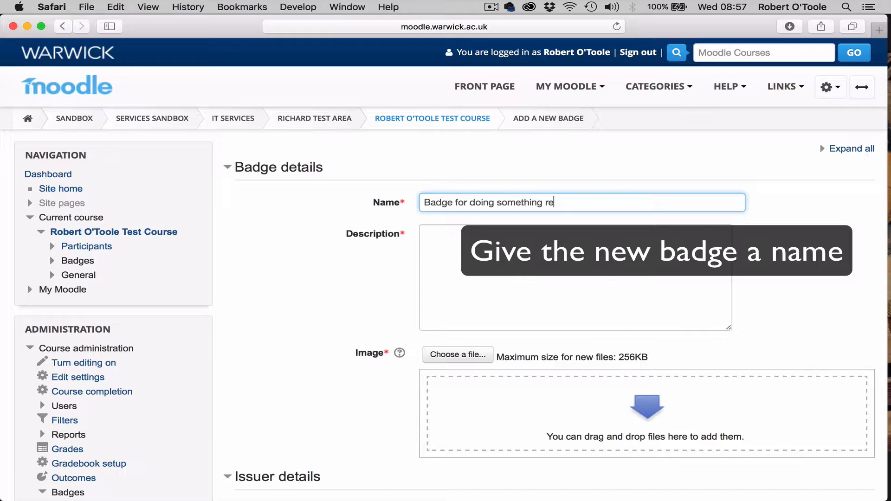
type("ally cool!")
left_click(445, 253)
type("This ")
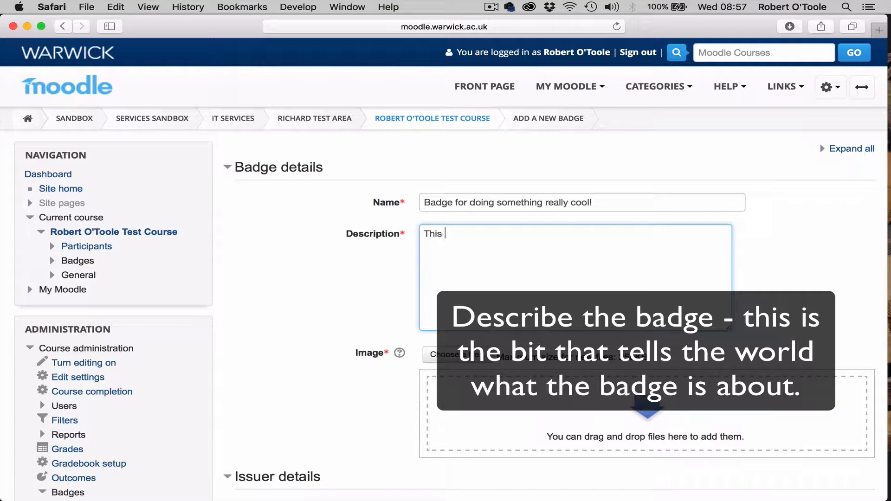
type("is just a demo badge.")
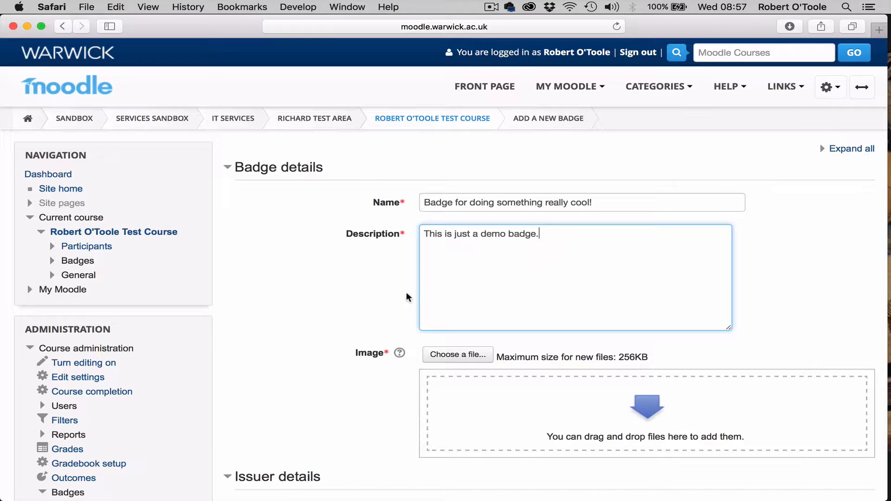
Upload the coolbadge PNG from the badgedemo folder as the badge image.
left_click(445, 359)
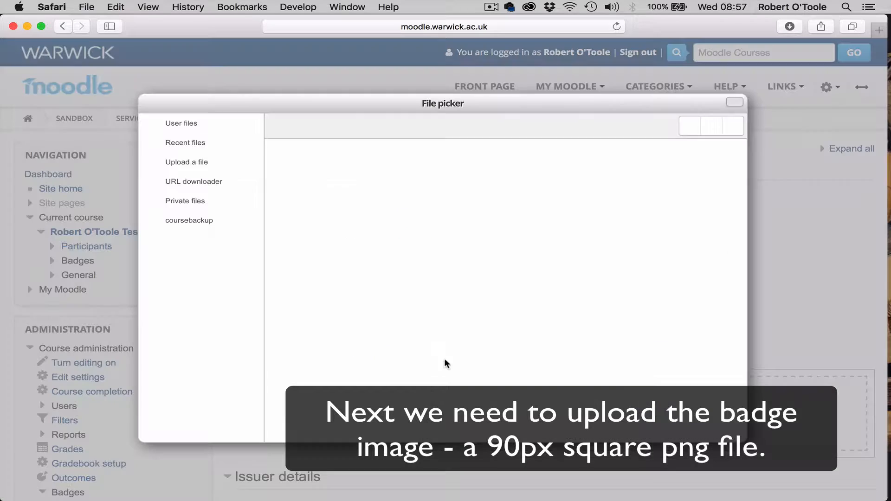
left_click(482, 190)
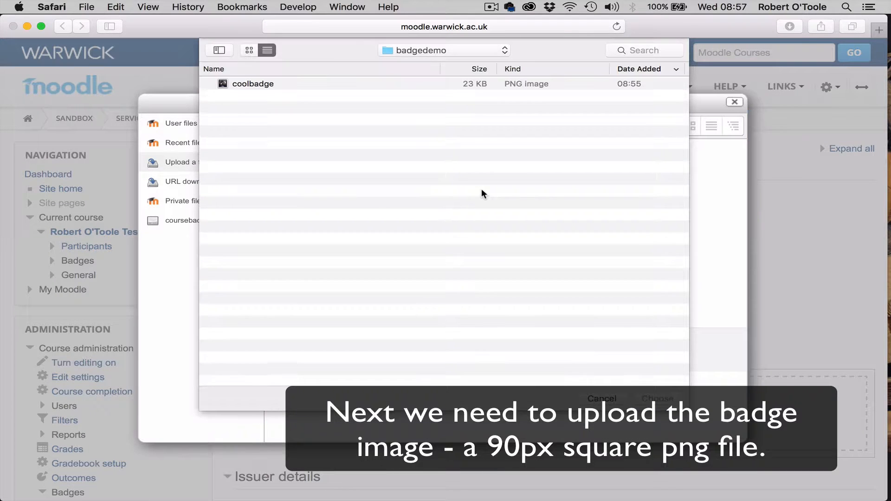
left_click(247, 84)
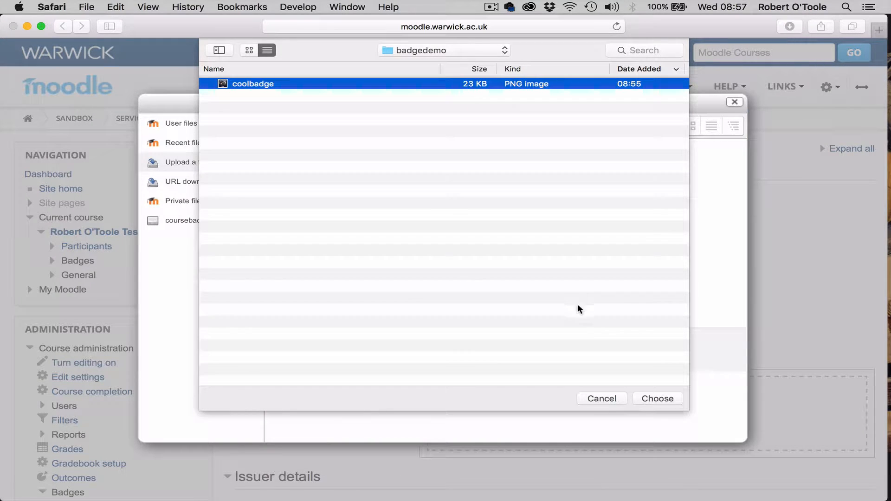
left_click(658, 400)
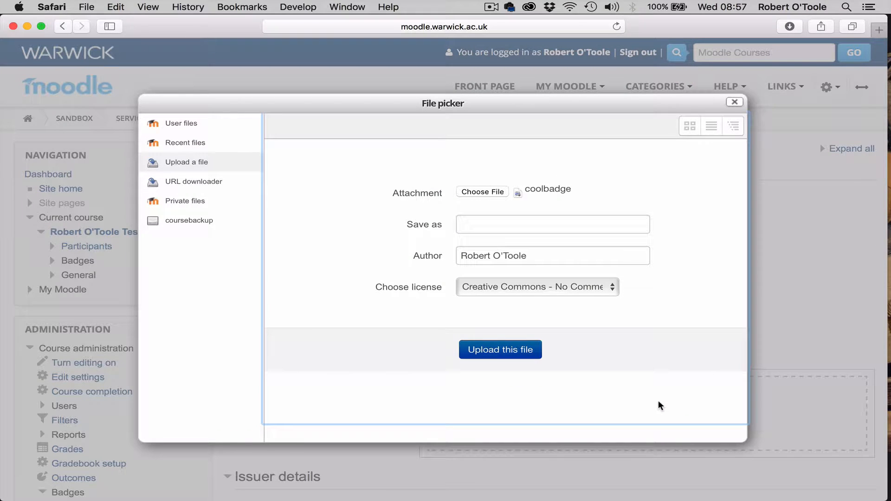
left_click(527, 344)
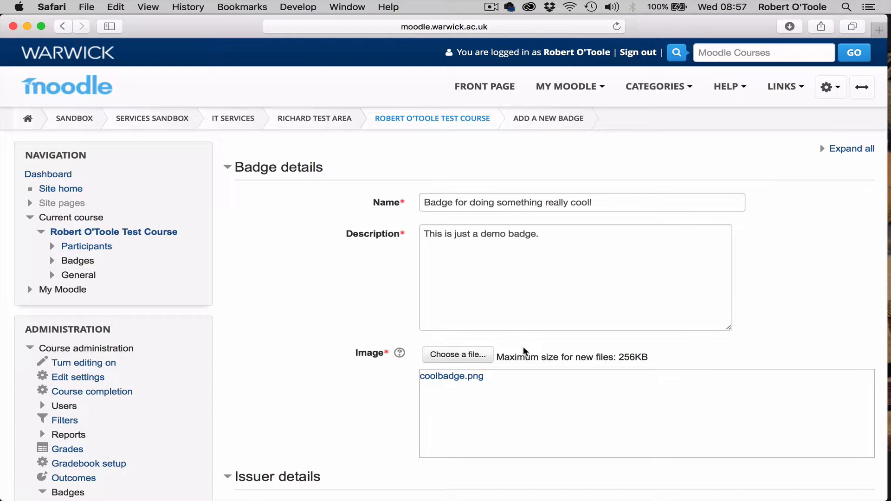
Show the badge expiry options and create the badge with the expiry date kept at Never.
scroll(379, 409, "down", 5)
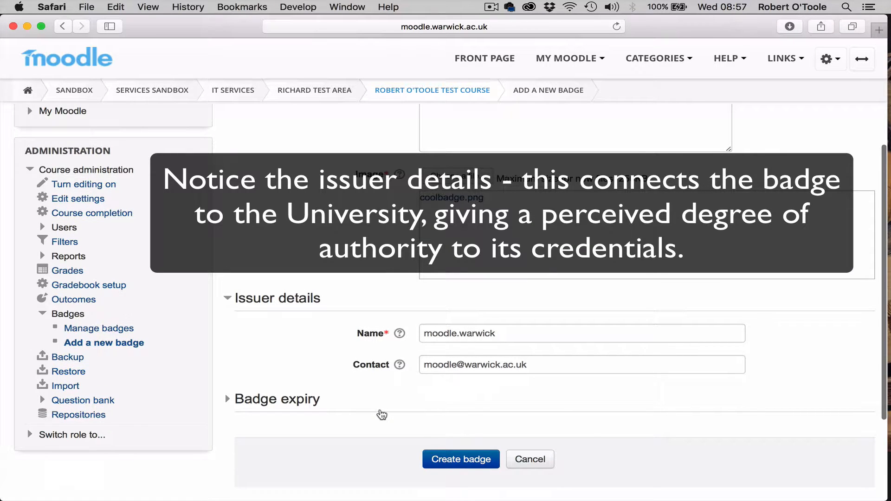
scroll(382, 414, "down", 1)
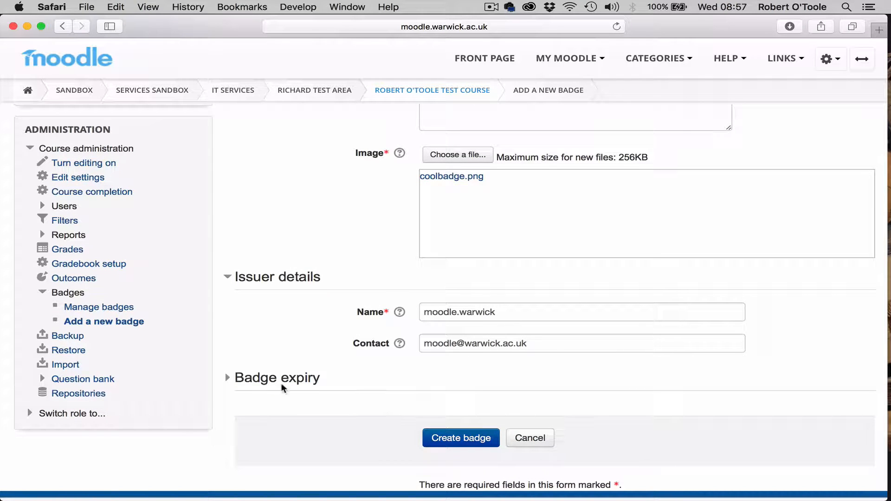
left_click(258, 379)
scroll(259, 381, "down", 6)
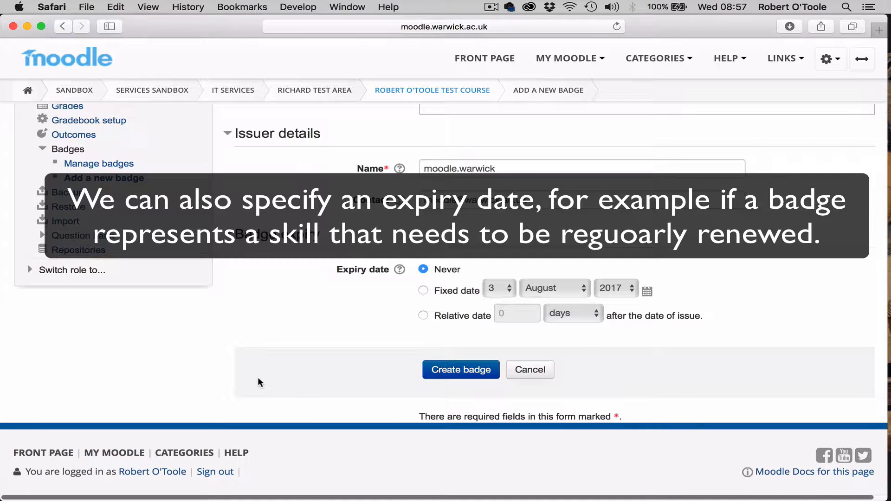
left_click(456, 372)
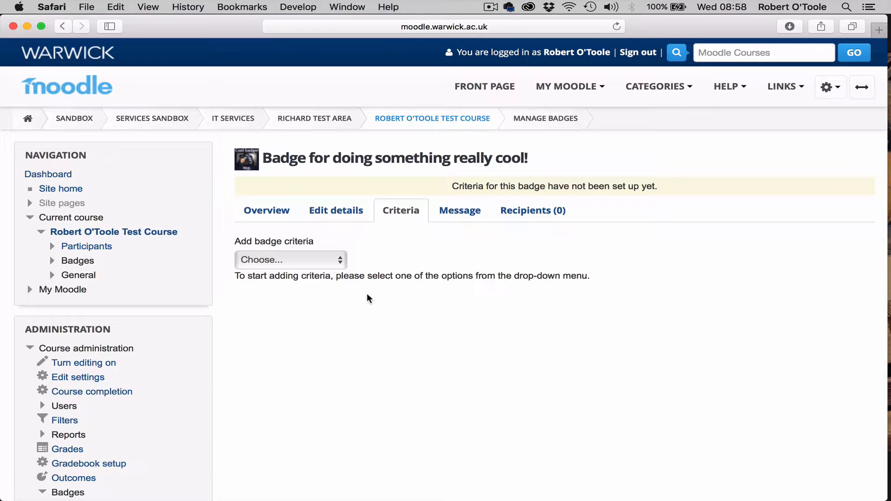
Add a manual issue by role criterion that allows Manager, Non-editing teacher, Marker, Course Leader and Editing Teacher to award the badge.
left_click(338, 261)
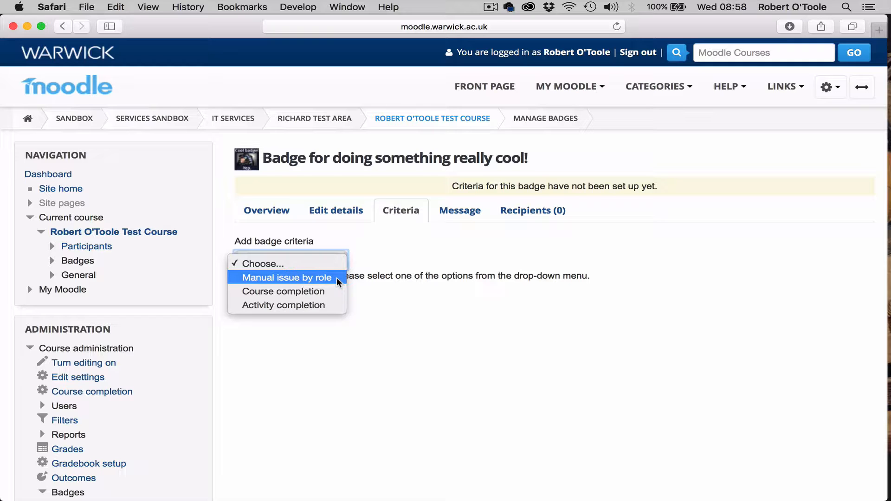
left_click(336, 278)
left_click(336, 278)
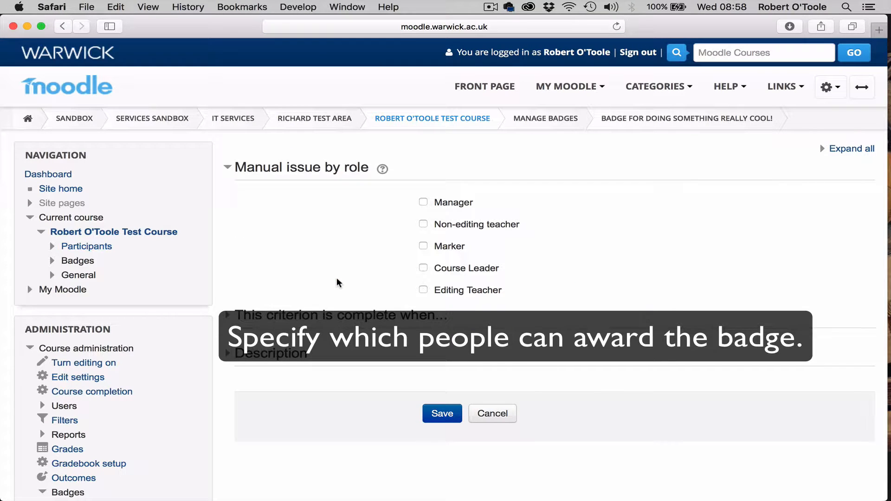
left_click(423, 224)
left_click(423, 268)
left_click(423, 289)
left_click(423, 246)
left_click(423, 202)
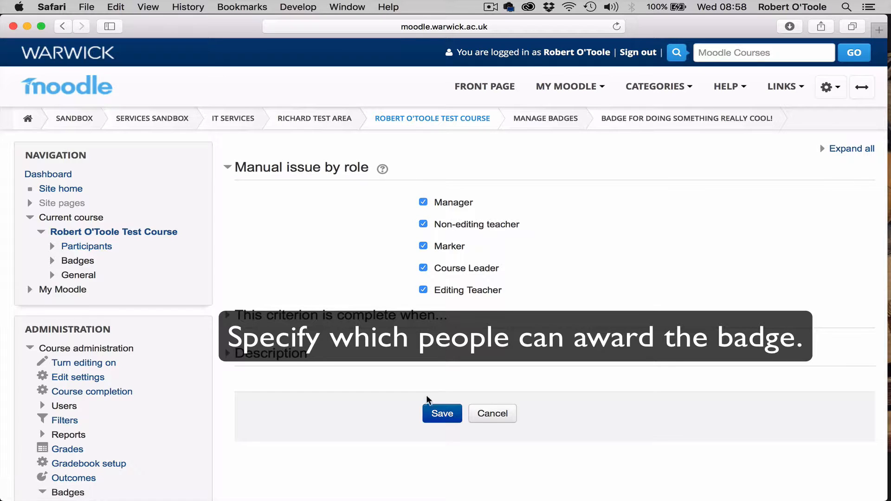
Keep the criterion complete when any selected role awards the badge, describe it as "This is just a test." and save it.
left_click(402, 319)
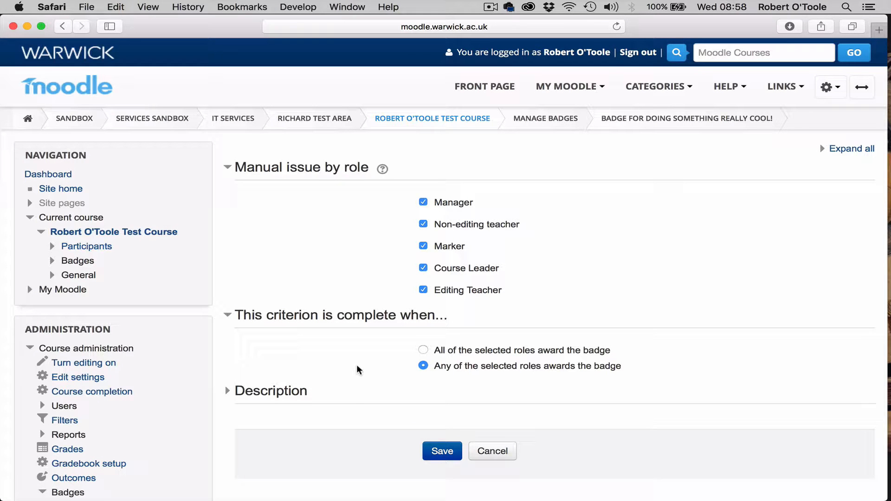
left_click(288, 392)
scroll(290, 393, "down", 2)
scroll(289, 390, "down", 3)
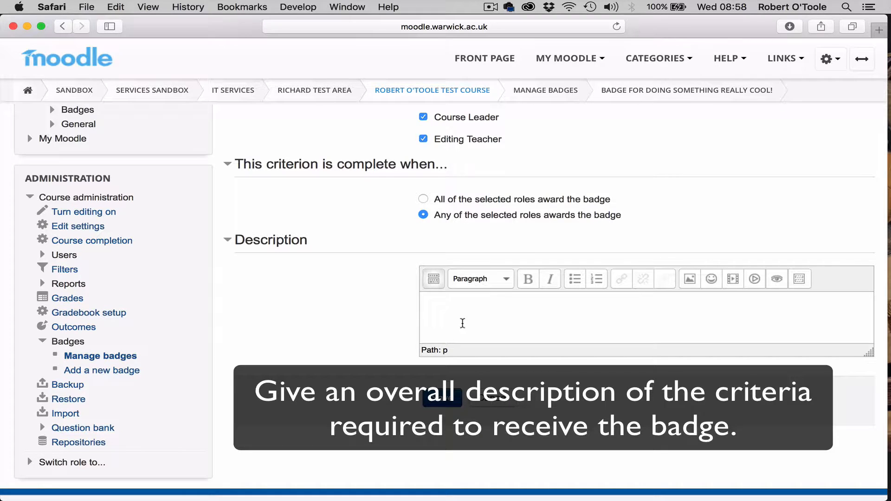
type("This is just a test.")
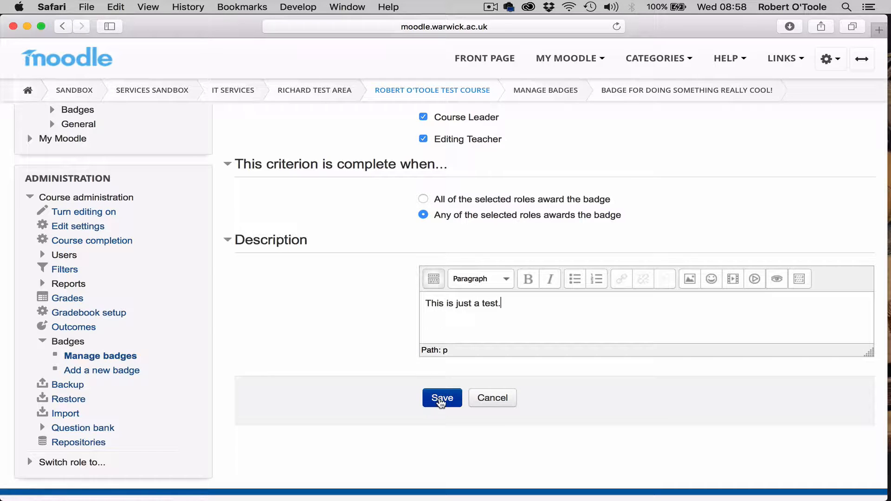
left_click(439, 400)
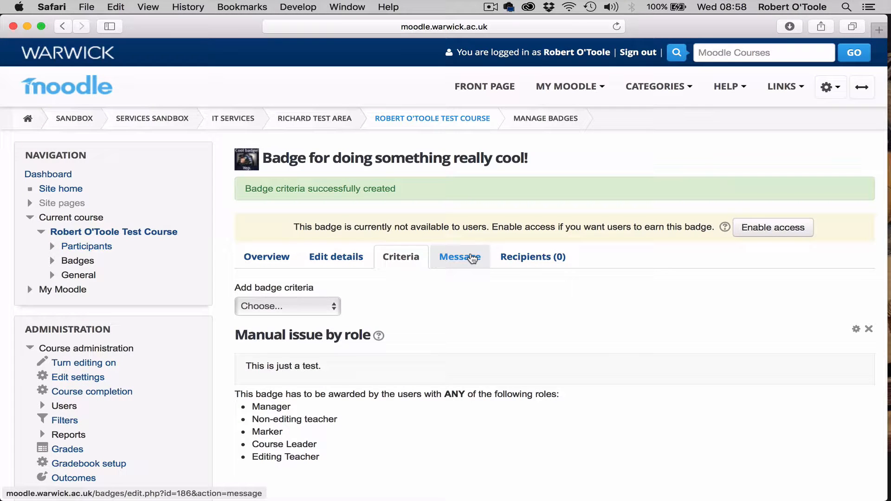
Set the badge message to notify the badge creator every time and save the message settings.
left_click(471, 258)
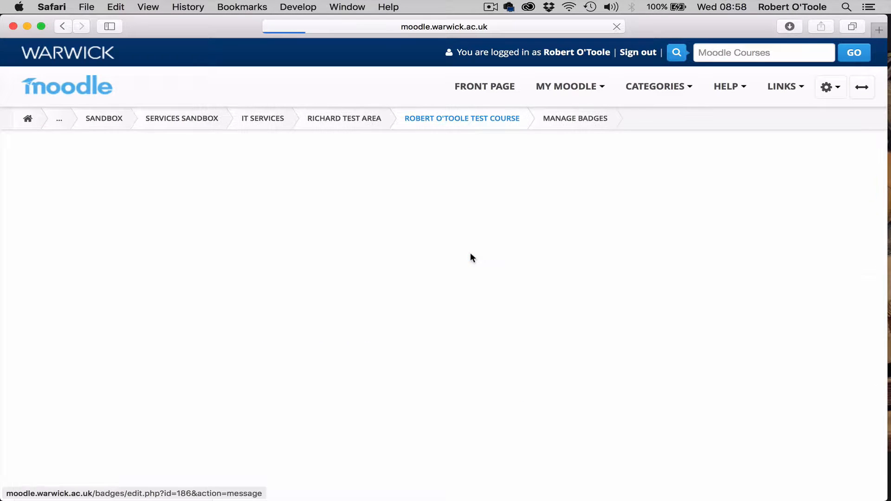
scroll(363, 408, "down", 5)
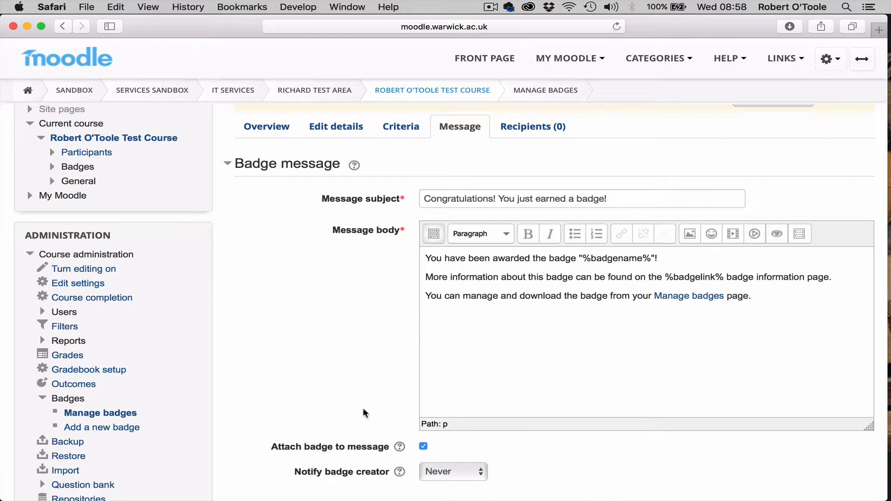
left_click(455, 478)
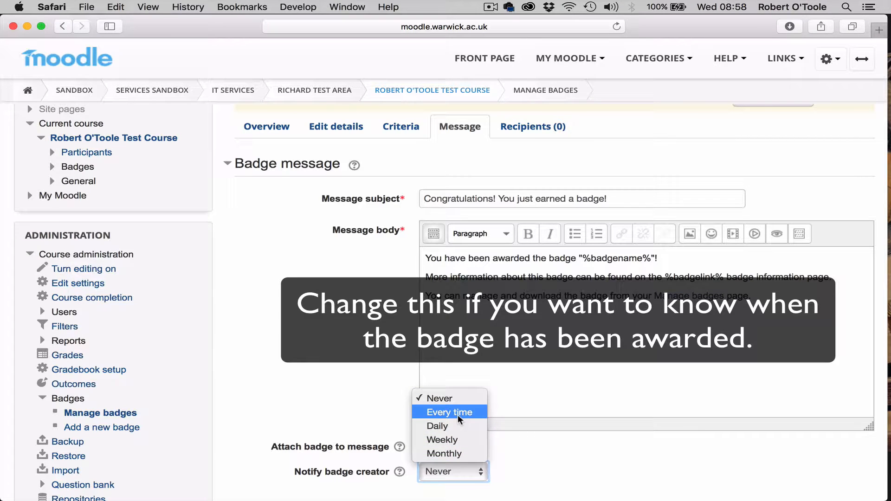
left_click(457, 412)
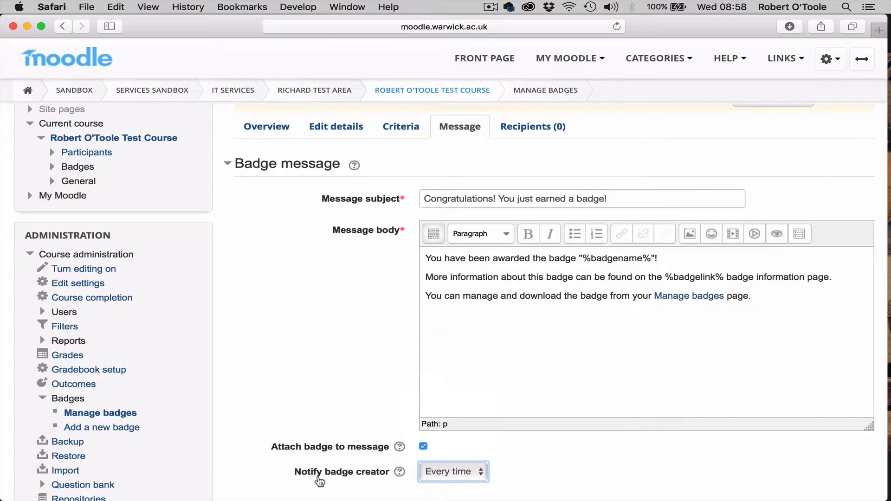
scroll(319, 481, "down", 3)
left_click(461, 431)
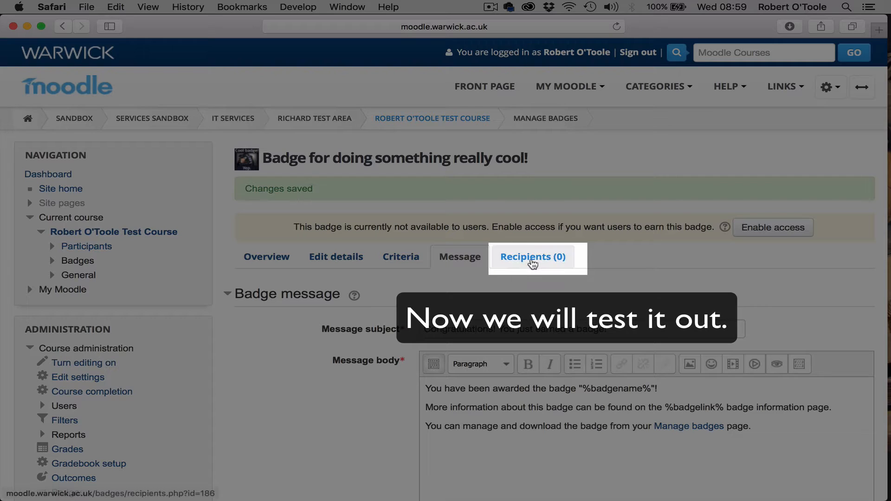
Check the badge's recipients and enable user access to the badge.
left_click(530, 258)
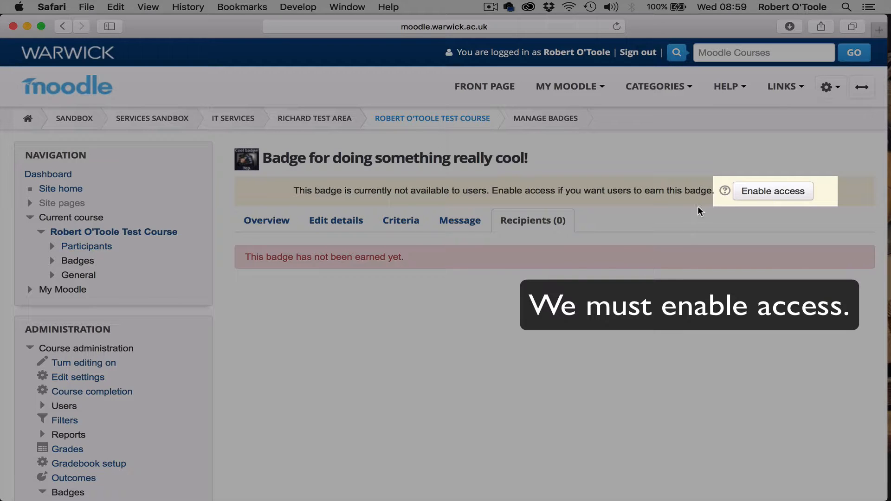
left_click(768, 191)
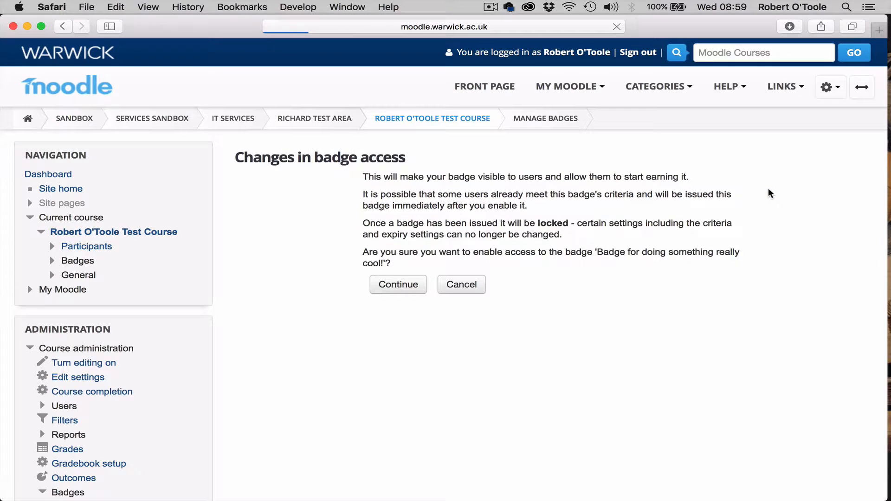
left_click(411, 285)
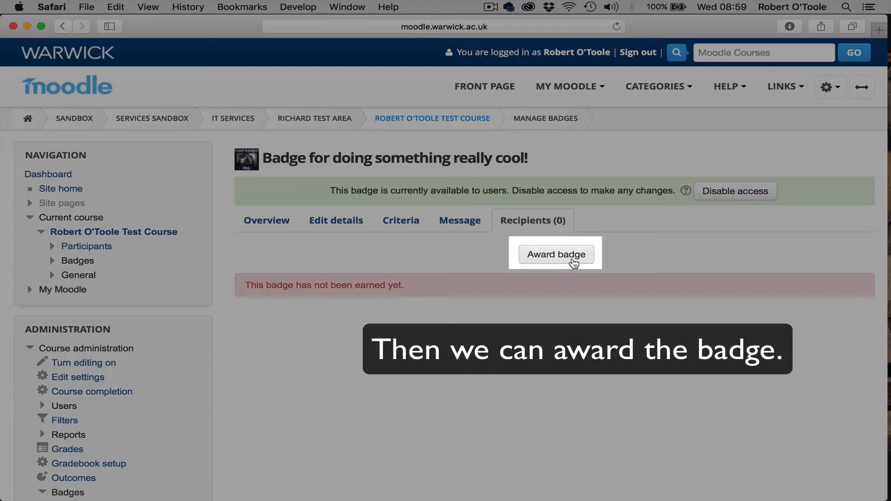
Award the badge to the logged-in user from the potential recipients, using the Editing Teacher role.
left_click(573, 260)
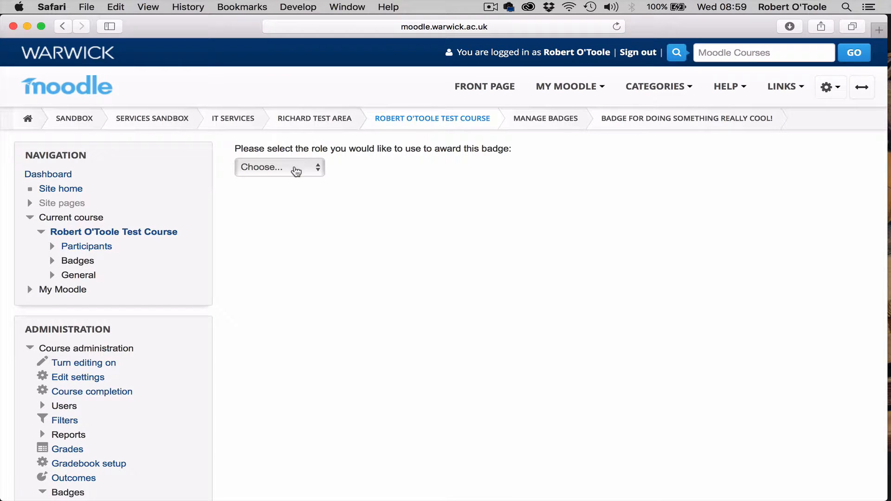
left_click(296, 168)
left_click(284, 190)
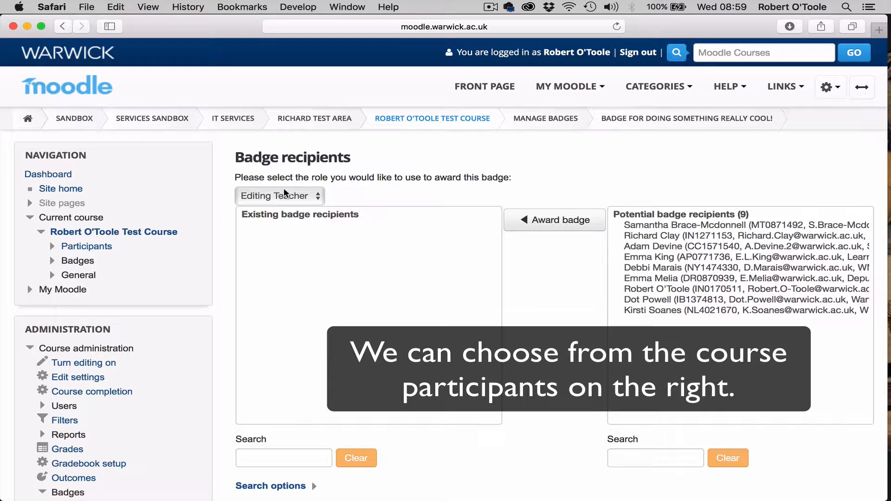
left_click(692, 287)
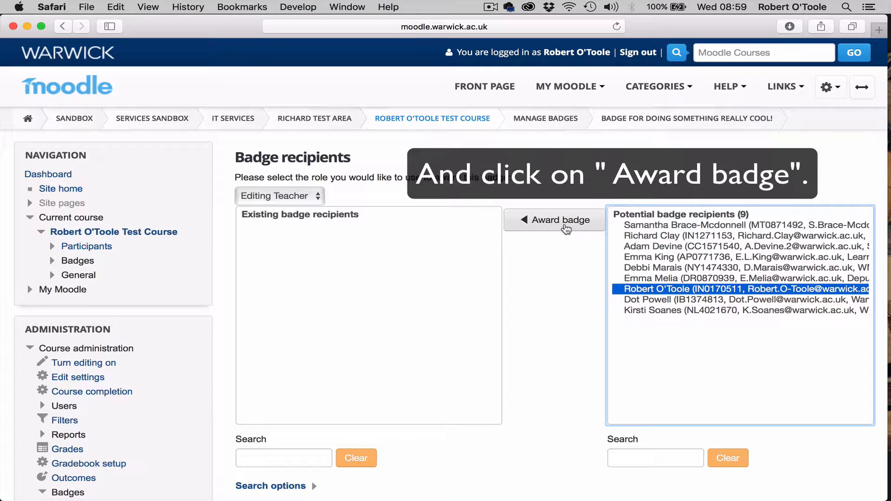
left_click(565, 226)
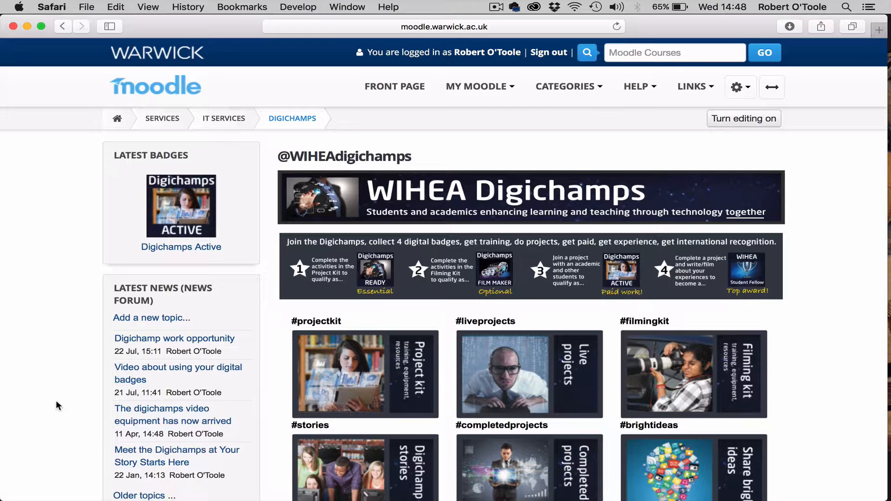
Examine the activities and their completion marks in the Digichamps course's #projectkit section, and return to the course page.
scroll(56, 406, "down", 3)
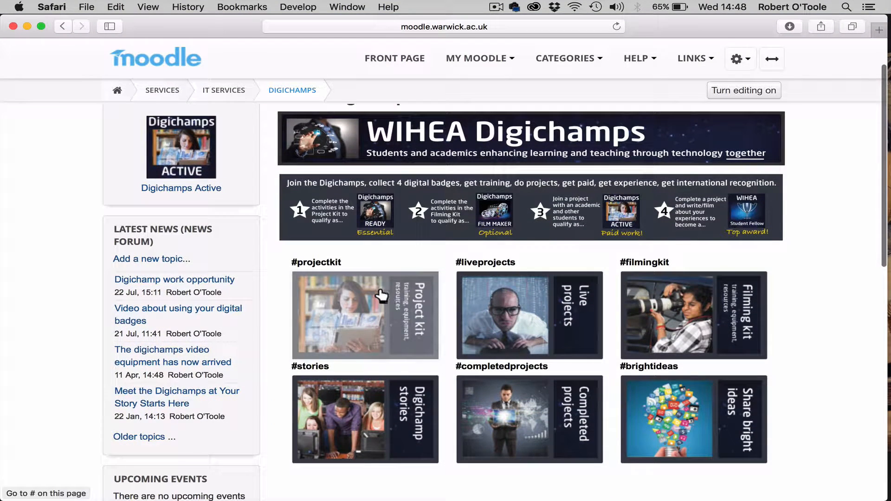
left_click(380, 292)
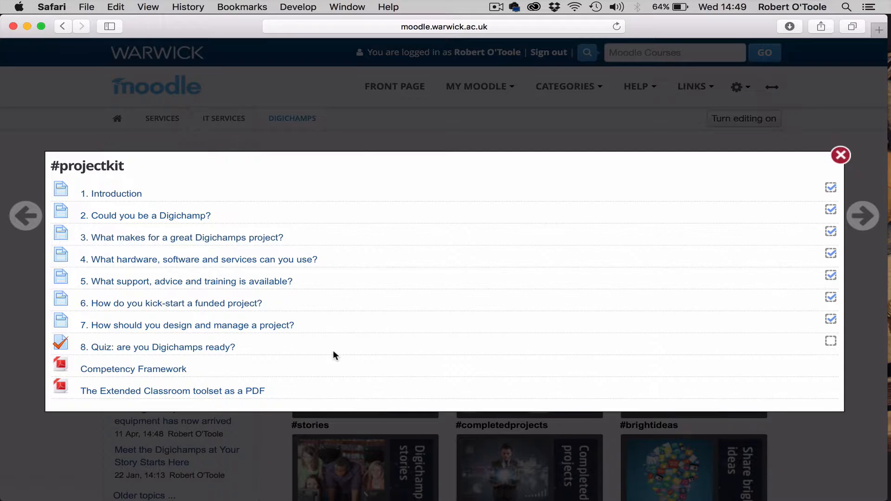
left_click(838, 155)
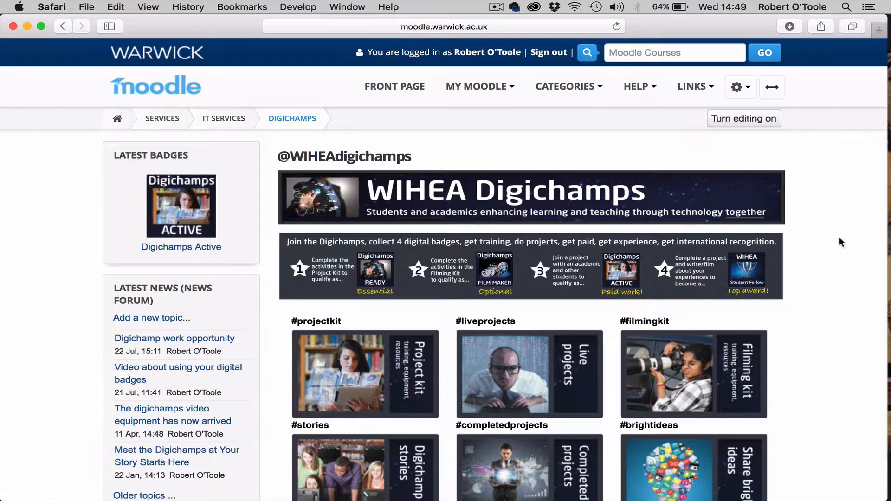
scroll(839, 245, "down", 3)
scroll(839, 250, "down", 3)
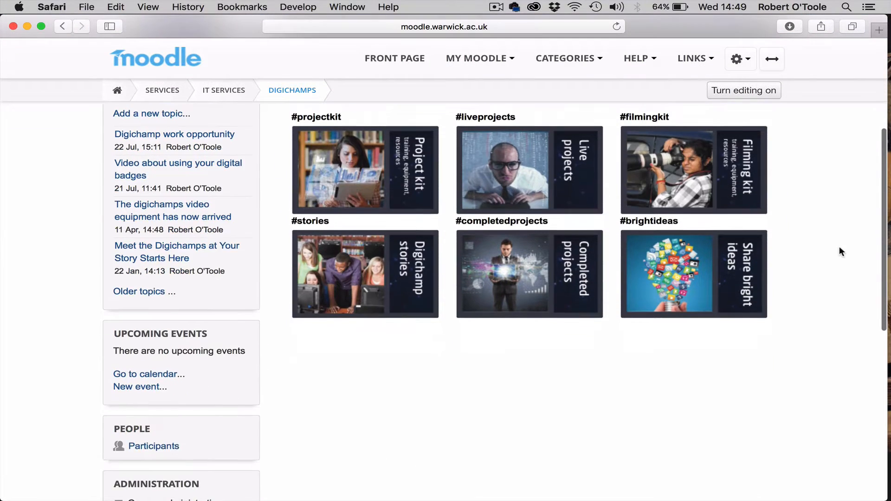
Review the criteria of the Digichamps course's badges and open the Digichamps Ready badge for editing.
scroll(840, 252, "down", 8)
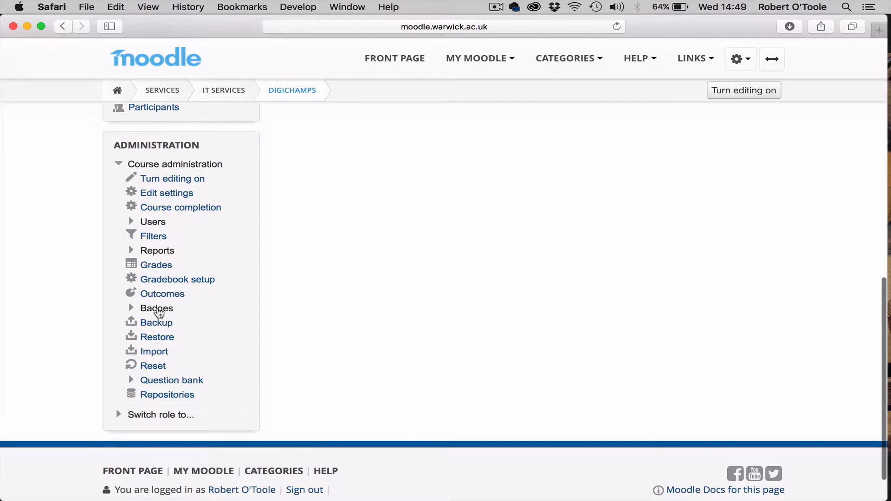
left_click(157, 310)
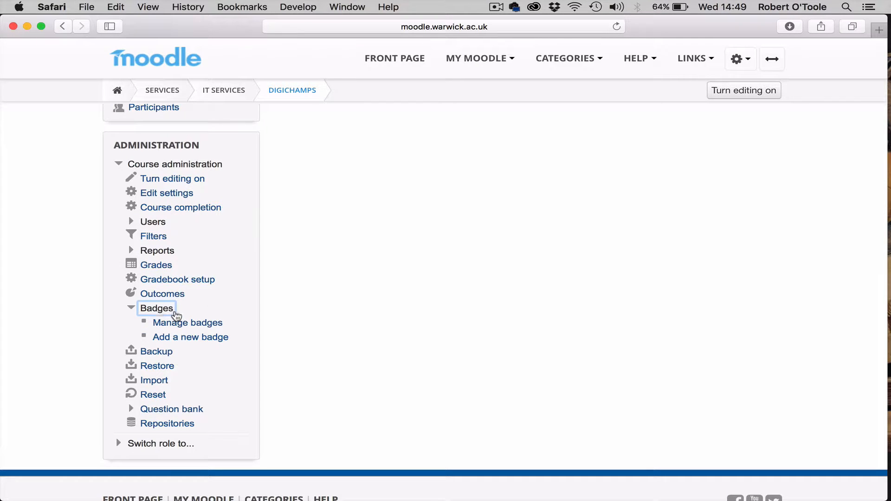
left_click(214, 324)
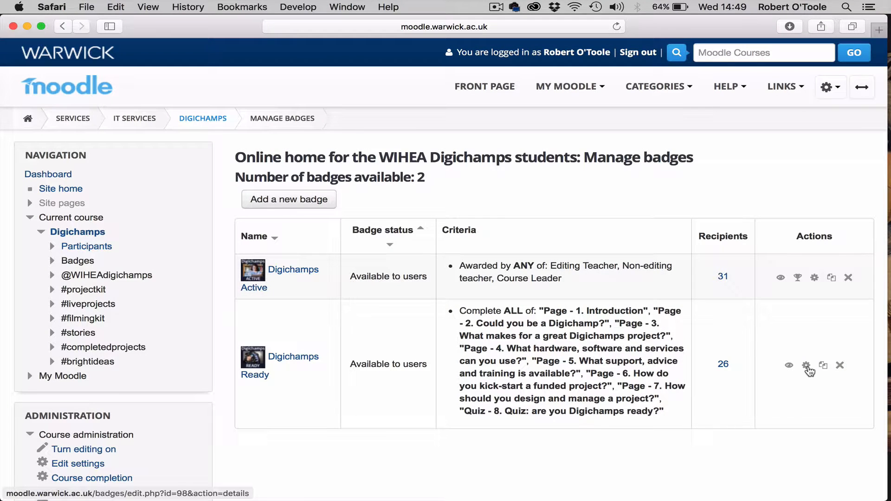
left_click(806, 366)
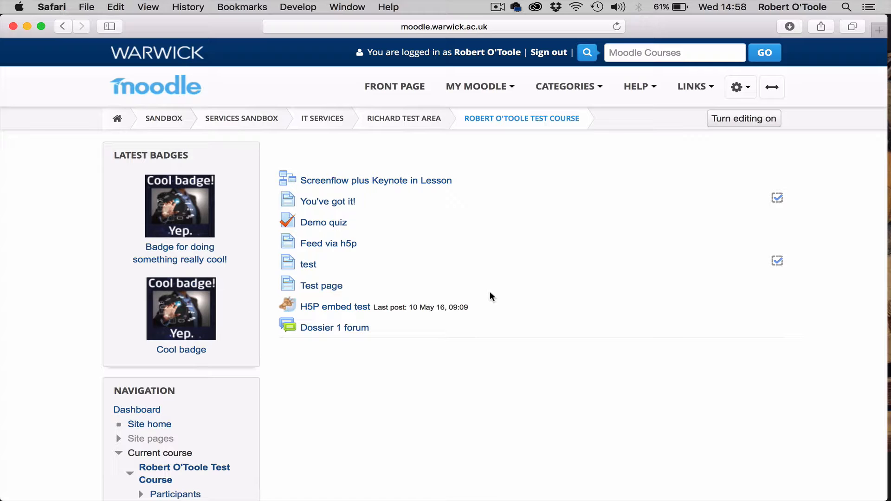
Turn on editing in the test course and open the Demo quiz's activity completion settings.
left_click(749, 119)
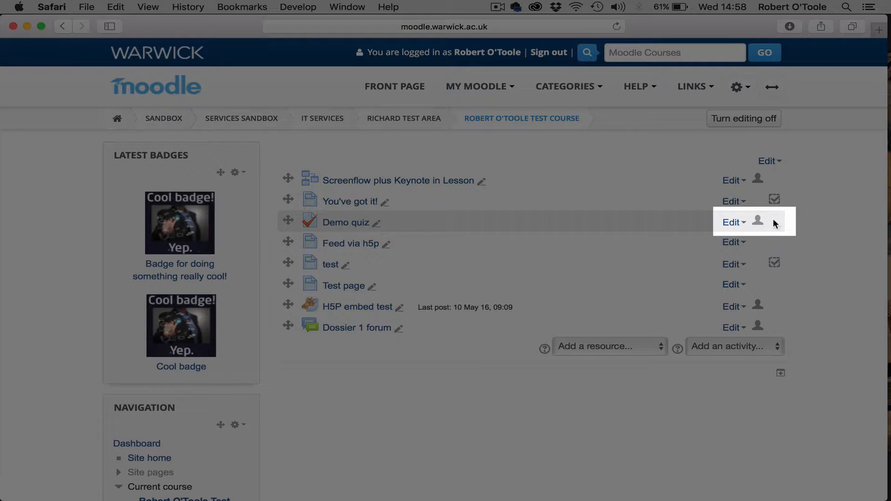
left_click(732, 225)
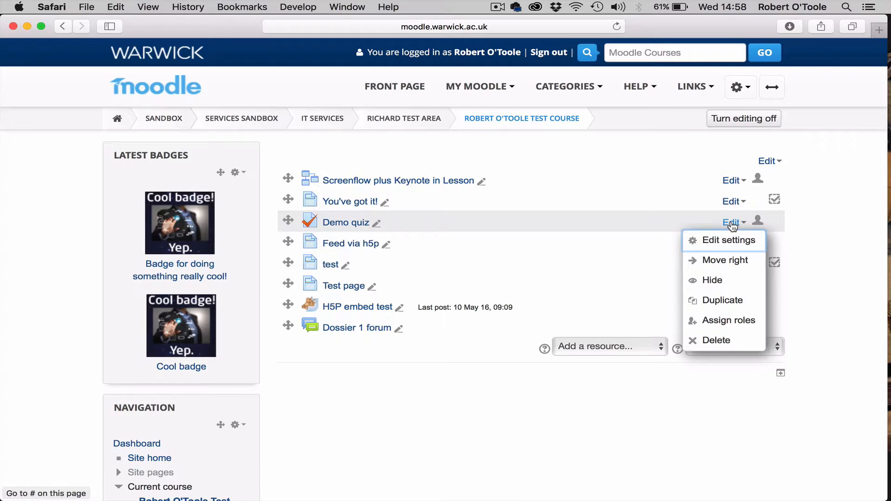
left_click(730, 241)
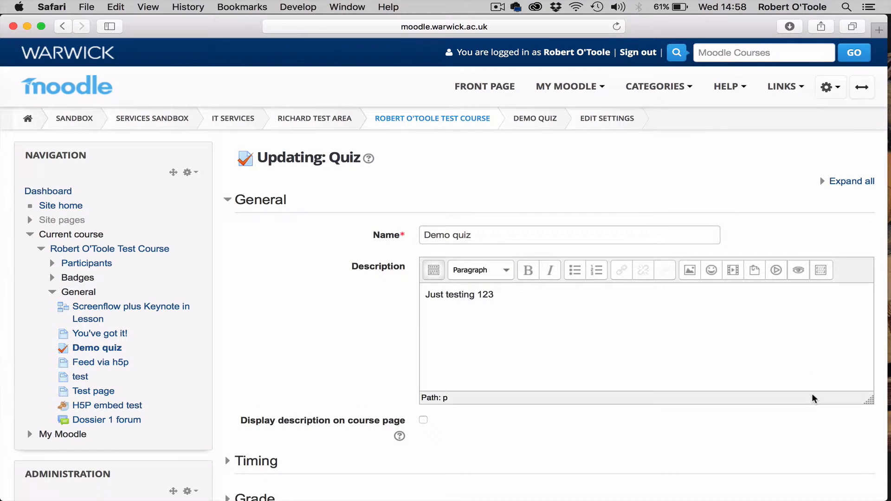
scroll(811, 393, "down", 5)
scroll(812, 394, "down", 8)
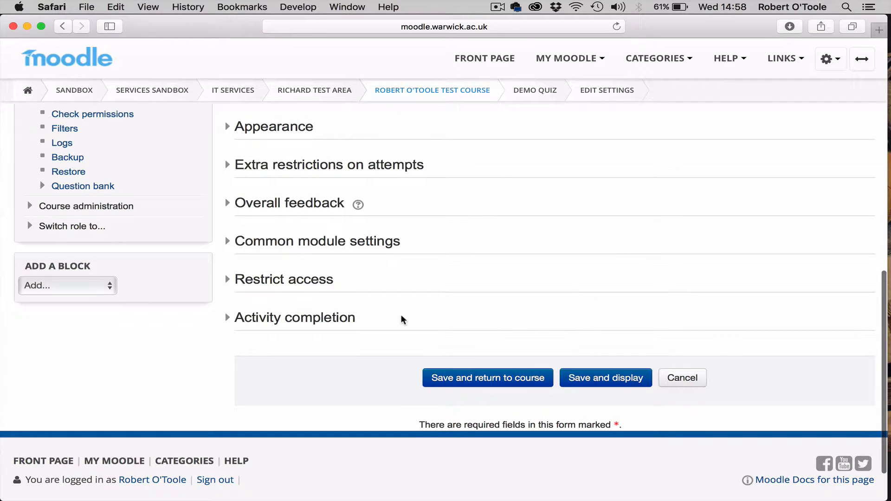
left_click(332, 320)
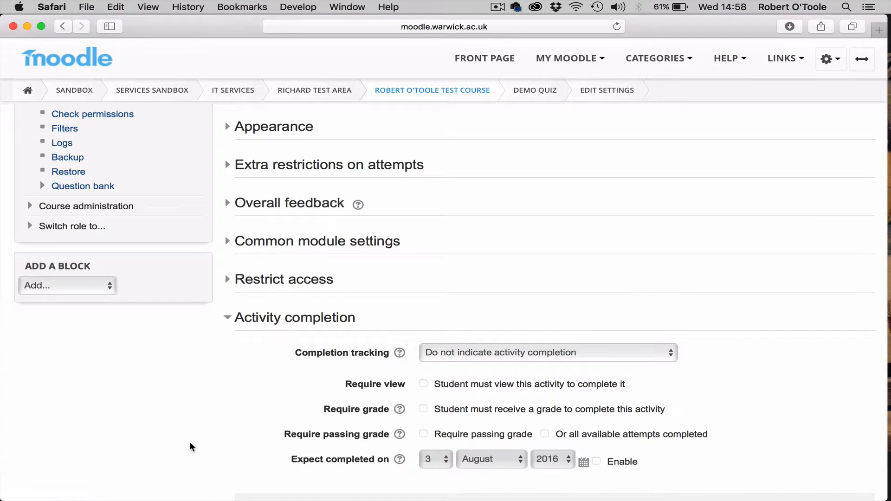
scroll(195, 441, "down", 3)
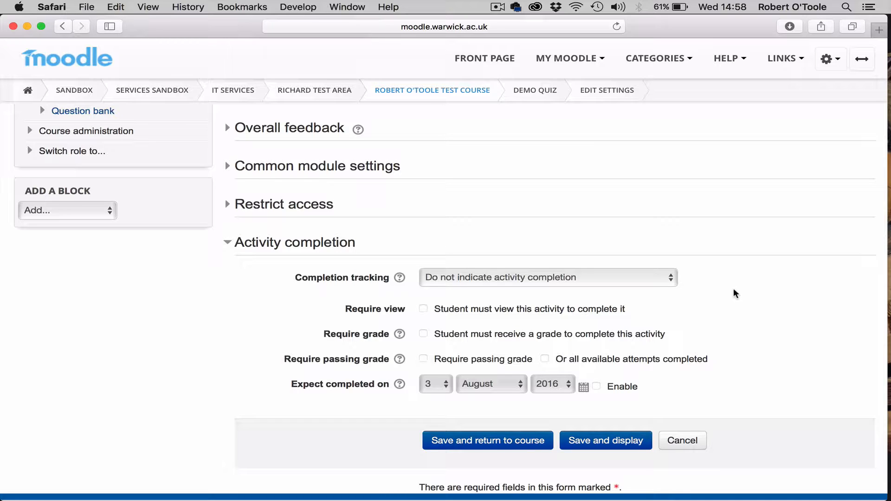
Review the Demo quiz's completion tracking options and choose "Show activity as complete when conditions are met".
left_click(667, 277)
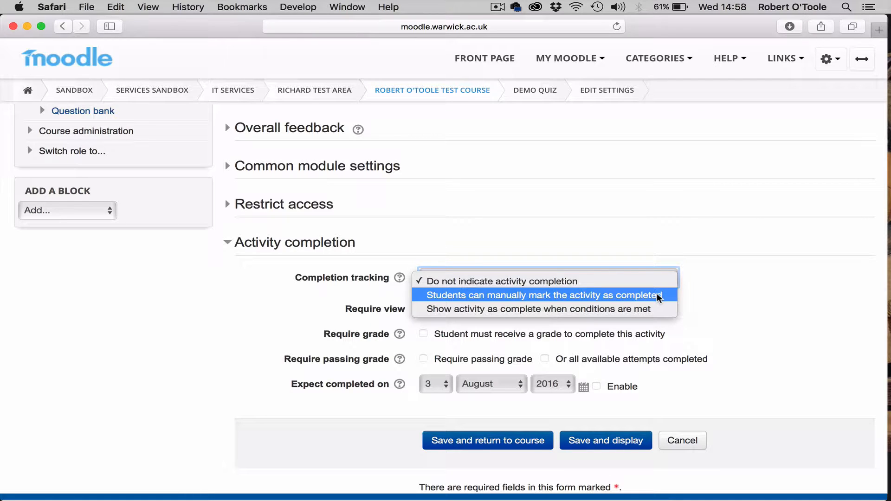
left_click(758, 292)
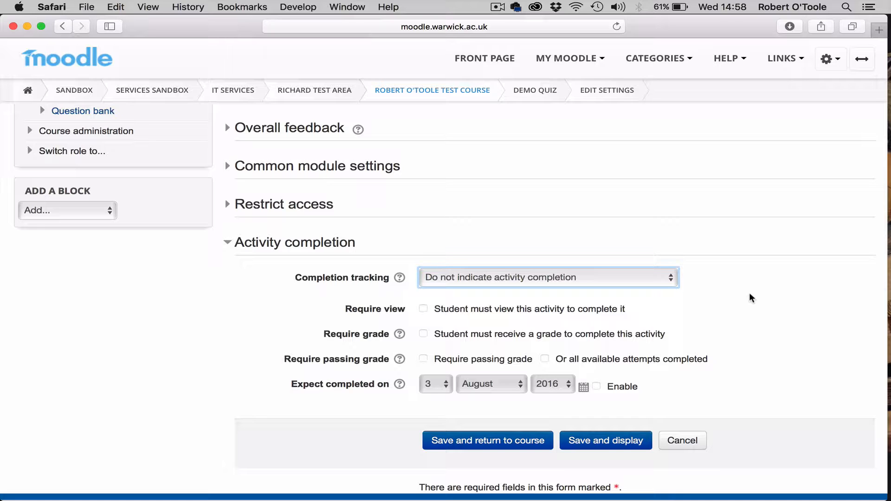
left_click(663, 276)
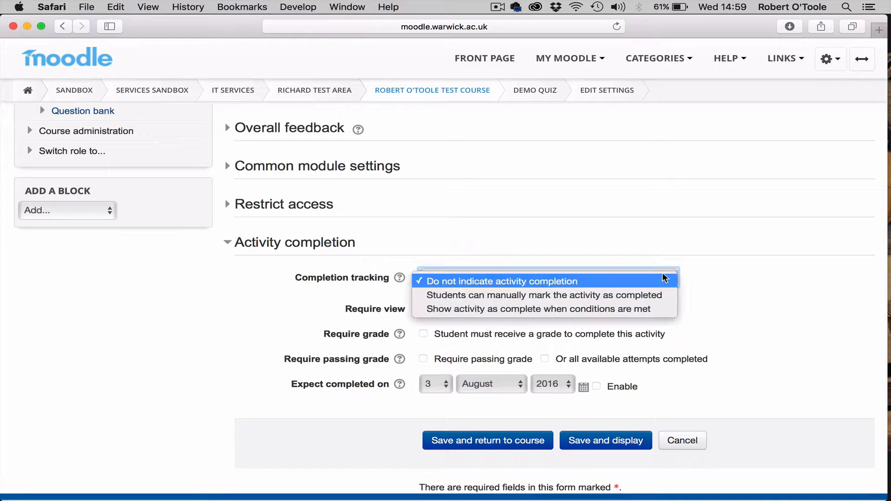
left_click(643, 309)
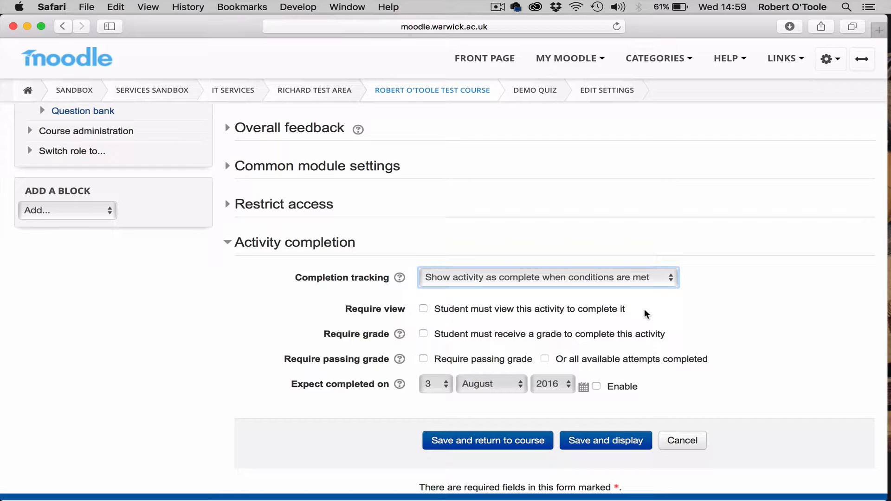
Require a view, a grade and a passing grade to complete the Demo quiz, and save back to the course.
left_click(424, 309)
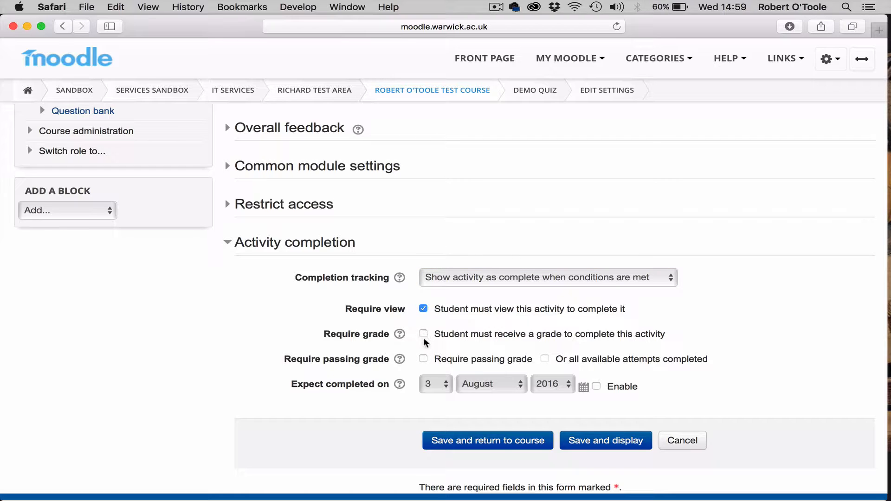
left_click(423, 334)
left_click(423, 359)
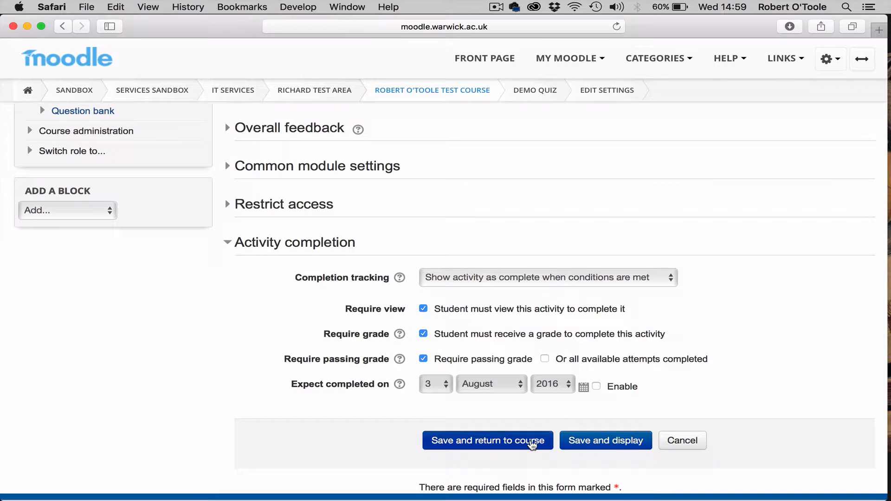
left_click(531, 443)
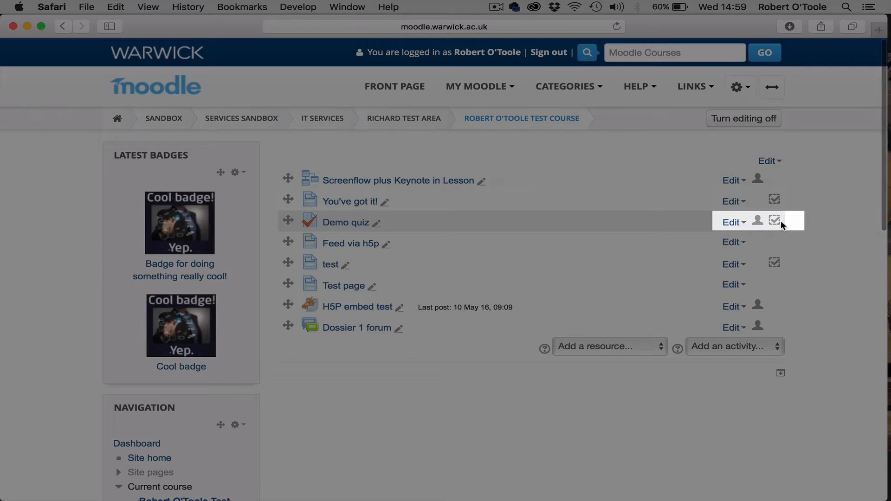
mouse_move(780, 220)
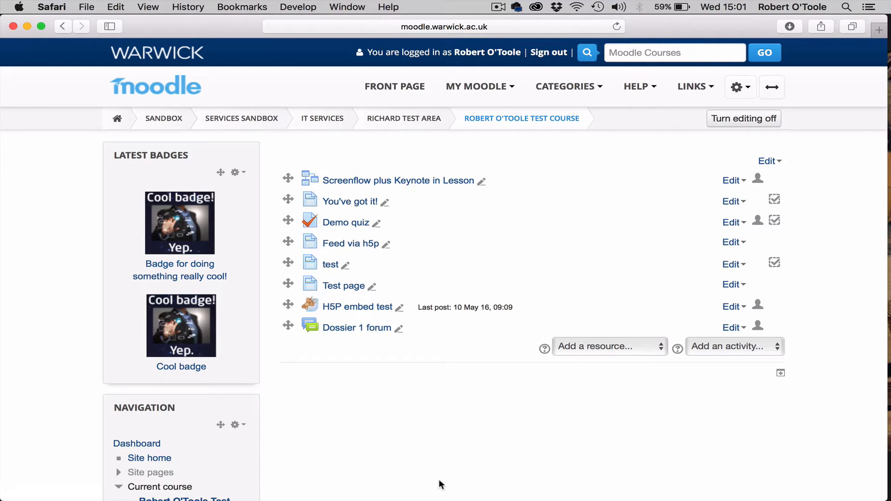
Start a new course badge named "Test 2" with the description "testing again".
scroll(441, 484, "down", 1)
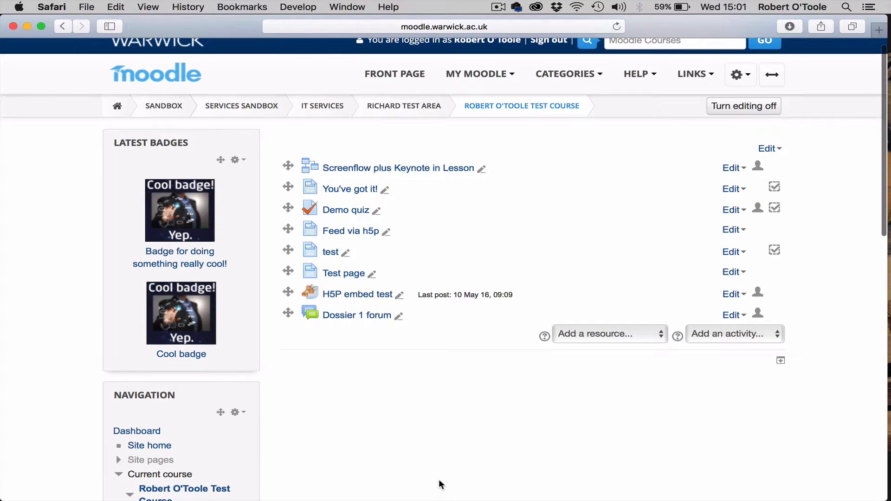
scroll(441, 484, "down", 10)
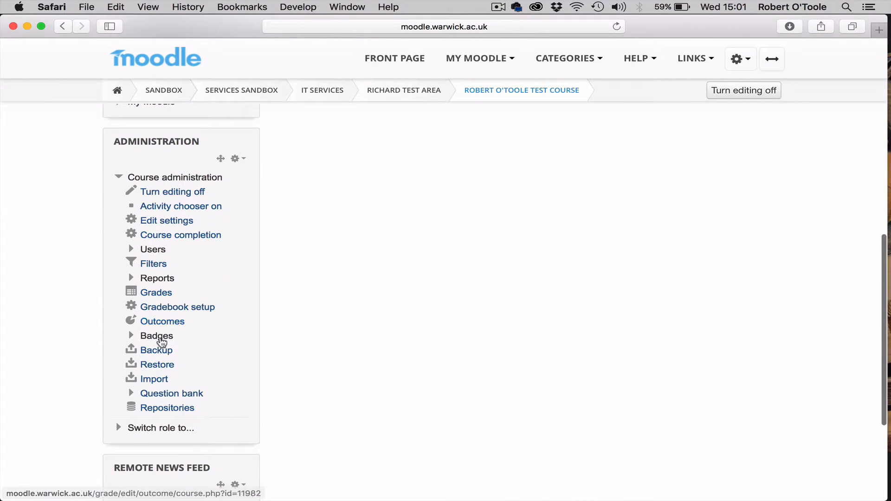
left_click(158, 337)
left_click(169, 364)
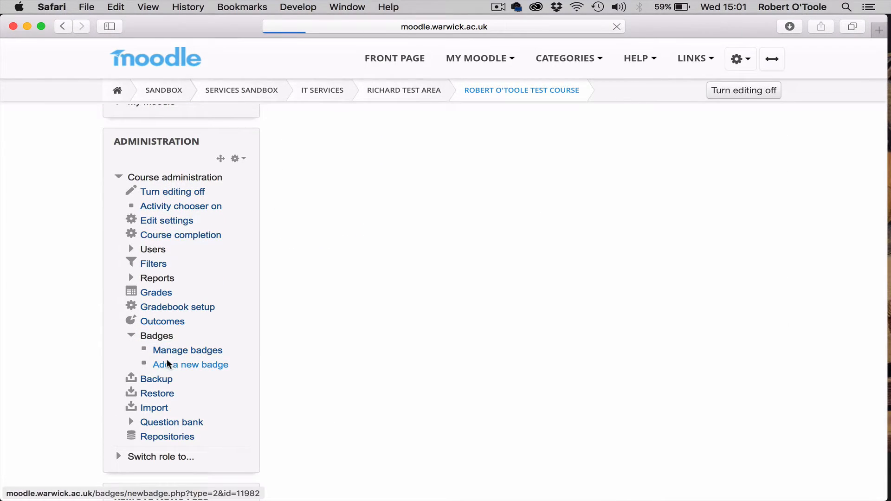
left_click(456, 201)
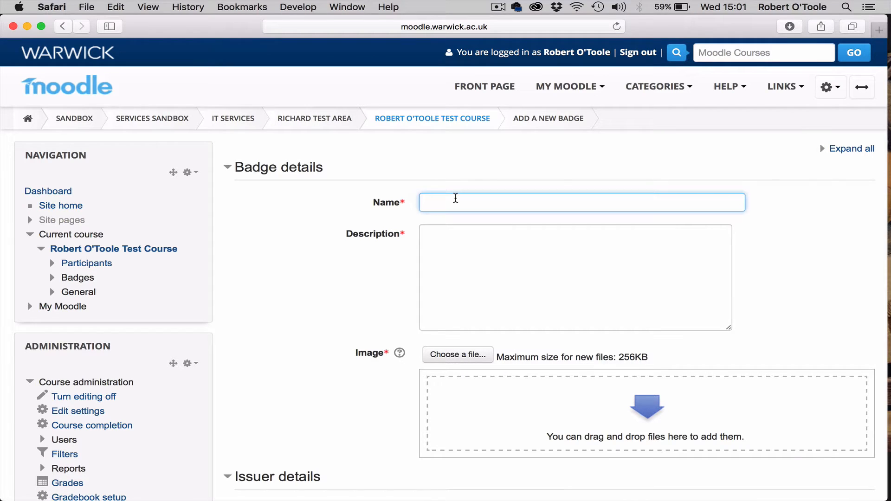
type("Test 2")
key("Tab")
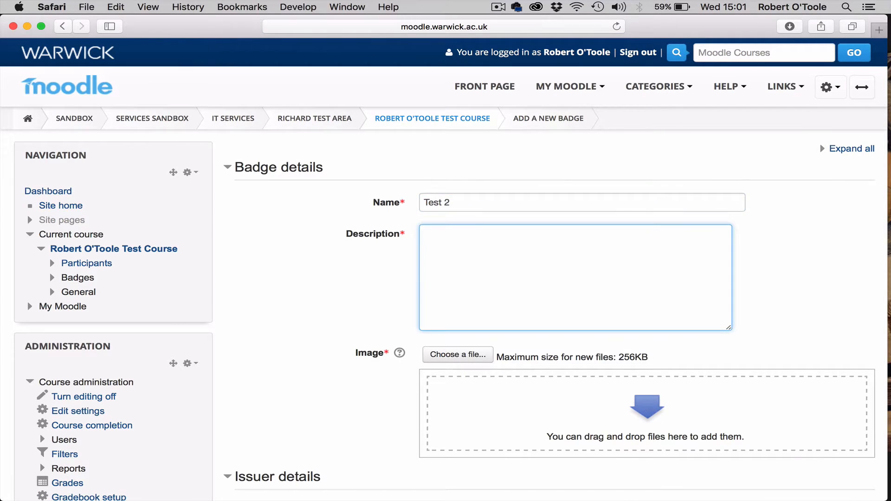
type("testing again")
Upload coolbadge.png as the badge image and create the badge.
left_click(457, 355)
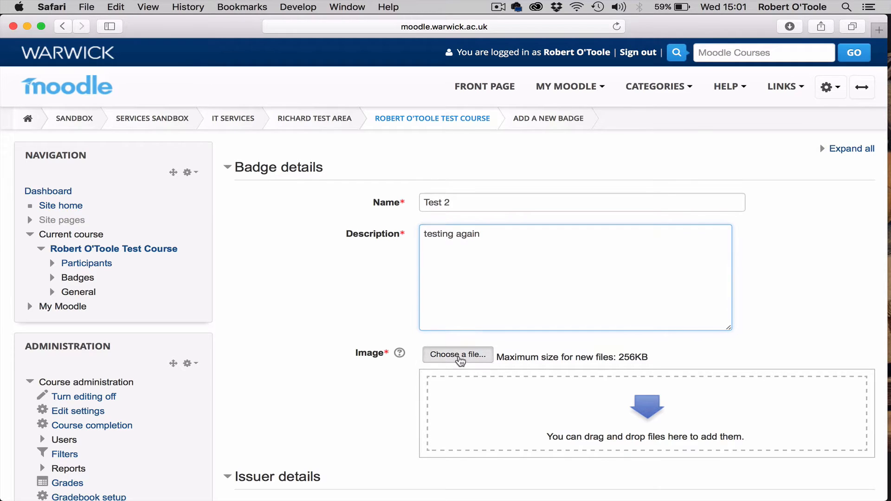
left_click(486, 194)
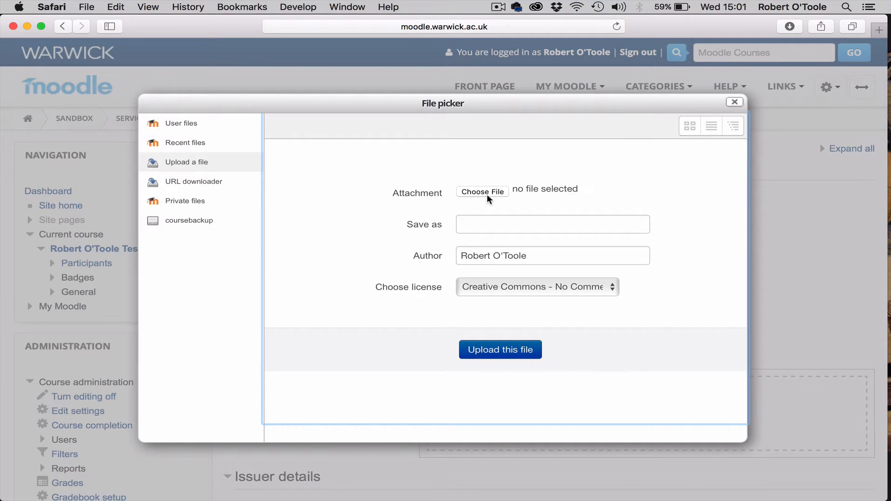
double_click(265, 84)
left_click(520, 351)
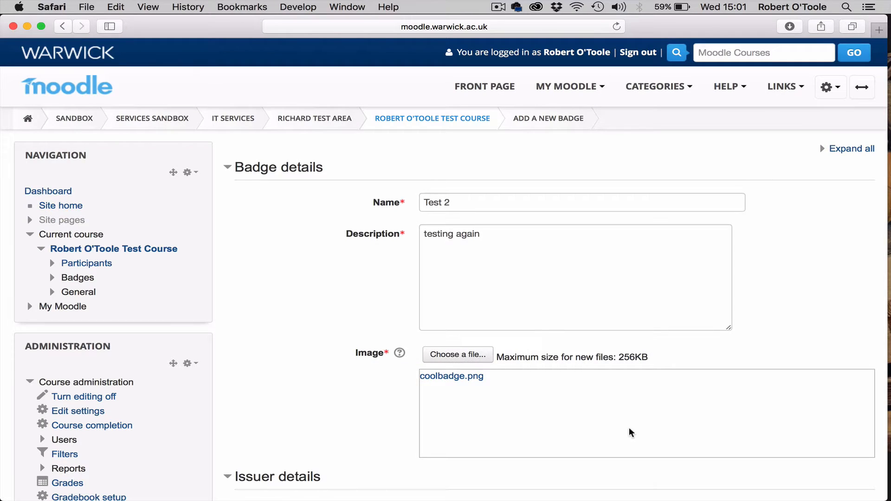
scroll(630, 431, "down", 6)
left_click(479, 364)
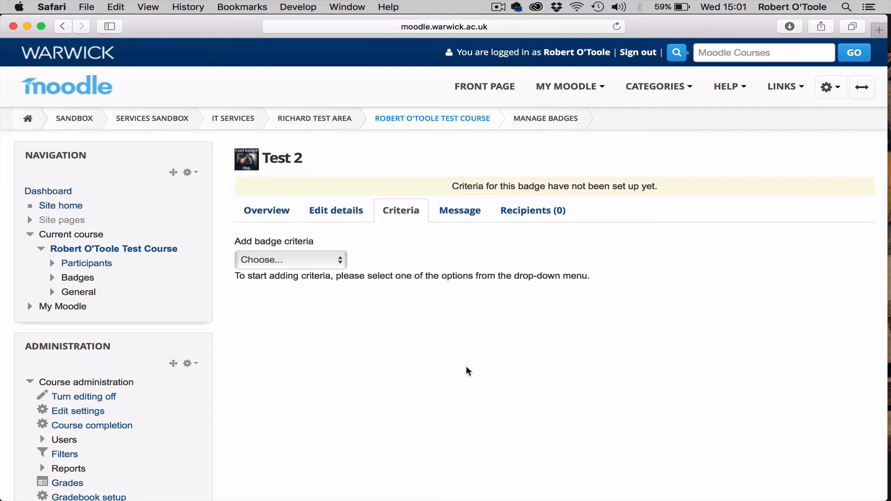
Add an activity completion criterion to the Test 2 badge and select the Demo quiz.
left_click(332, 261)
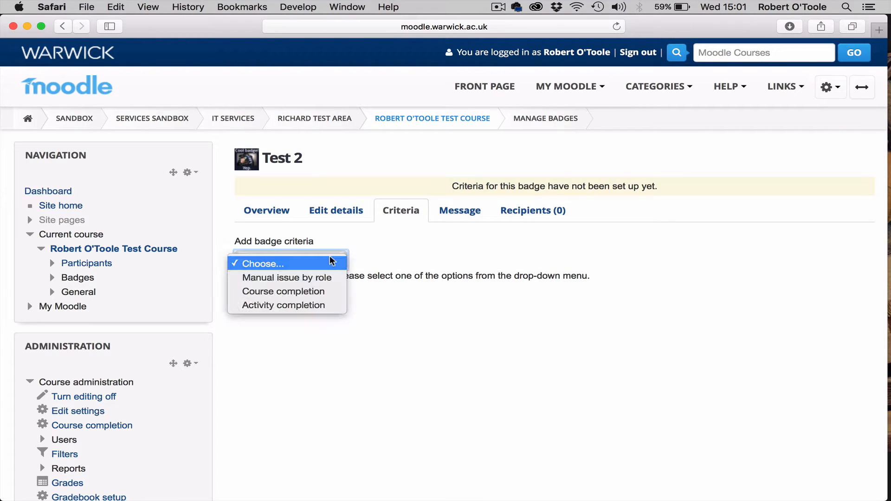
left_click(307, 305)
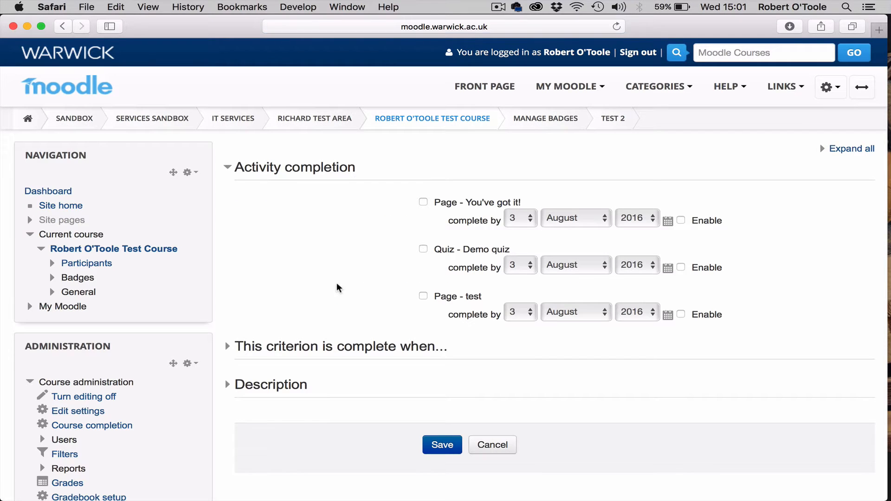
scroll(303, 266, "down", 2)
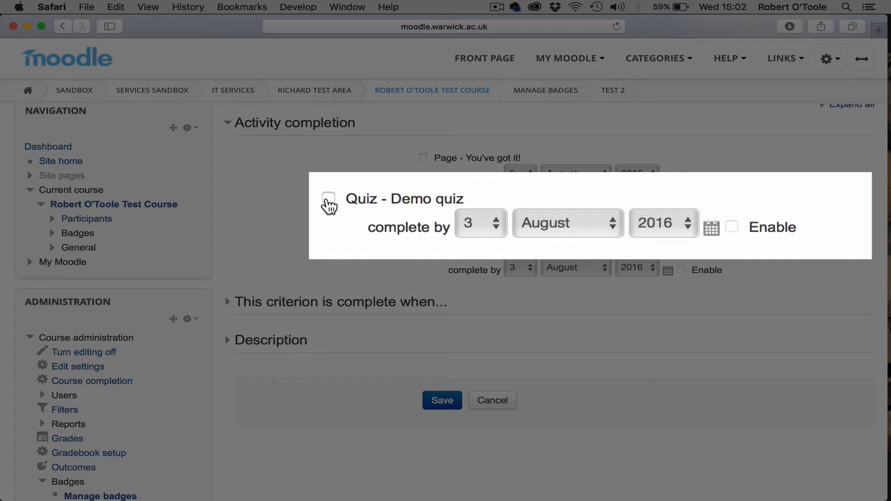
left_click(328, 198)
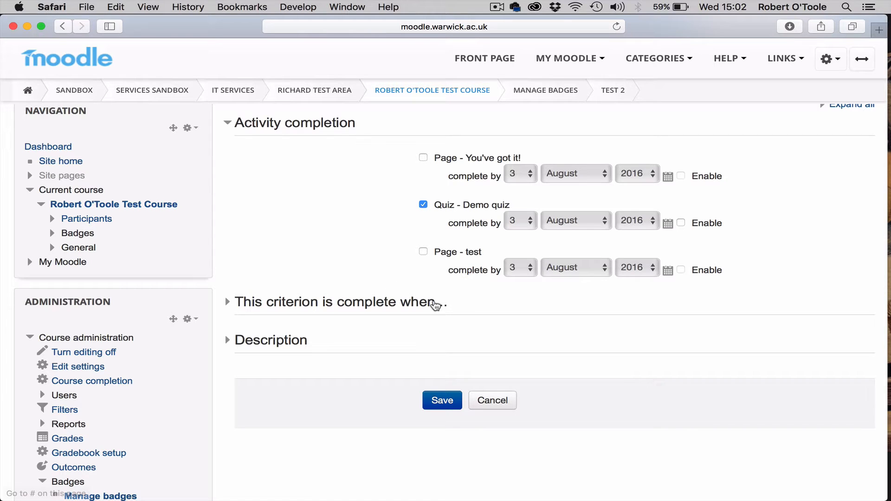
Require all selected activities to be complete, add the "You've got it!" and "test" pages, and save the criterion.
left_click(430, 303)
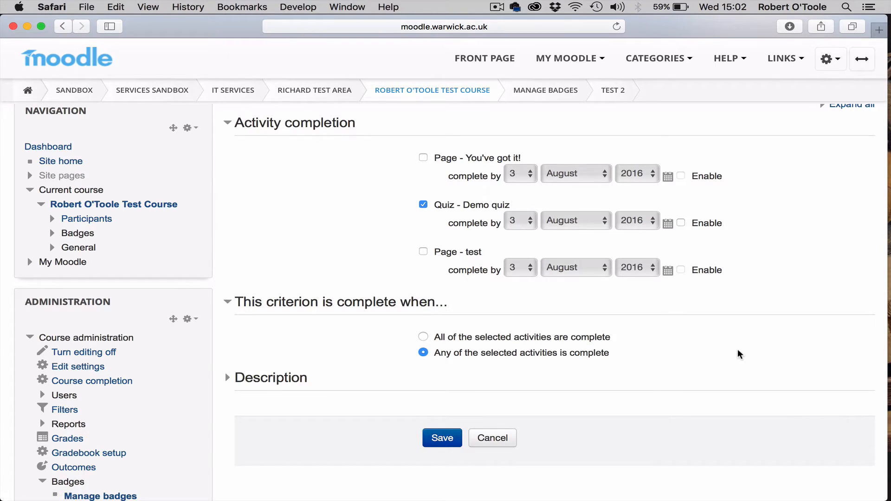
scroll(738, 351, "down", 2)
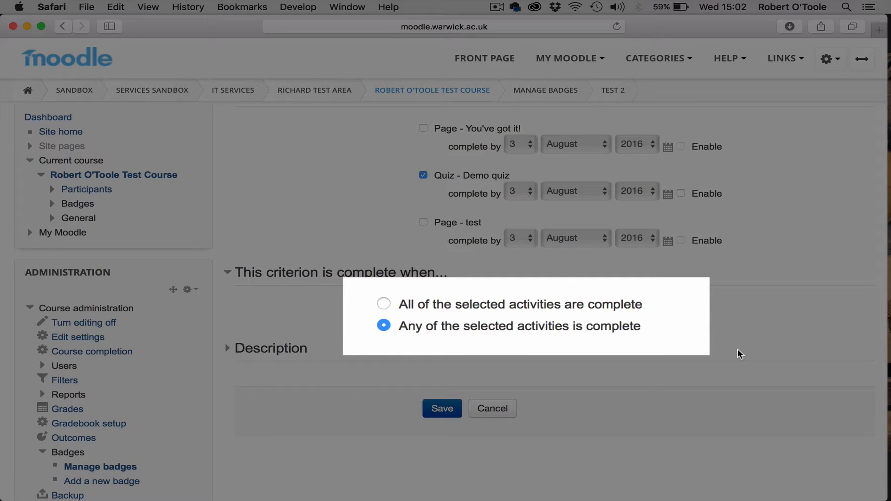
left_click(463, 306)
left_click(423, 129)
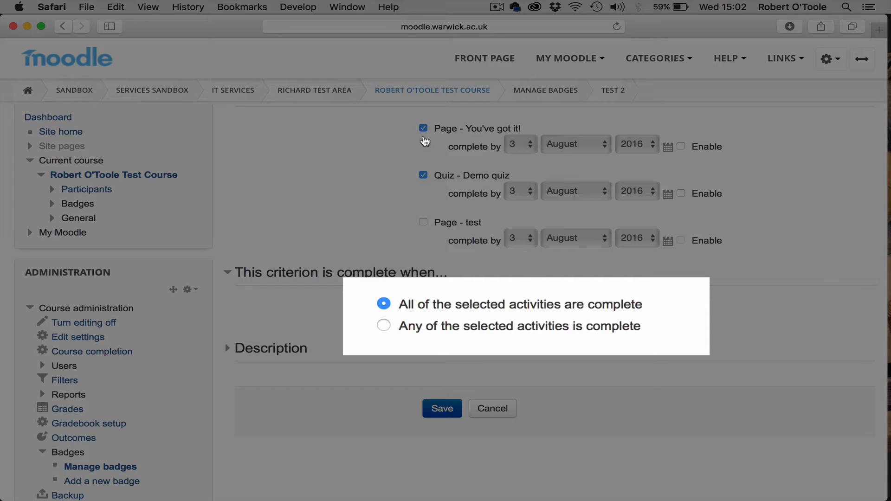
left_click(423, 222)
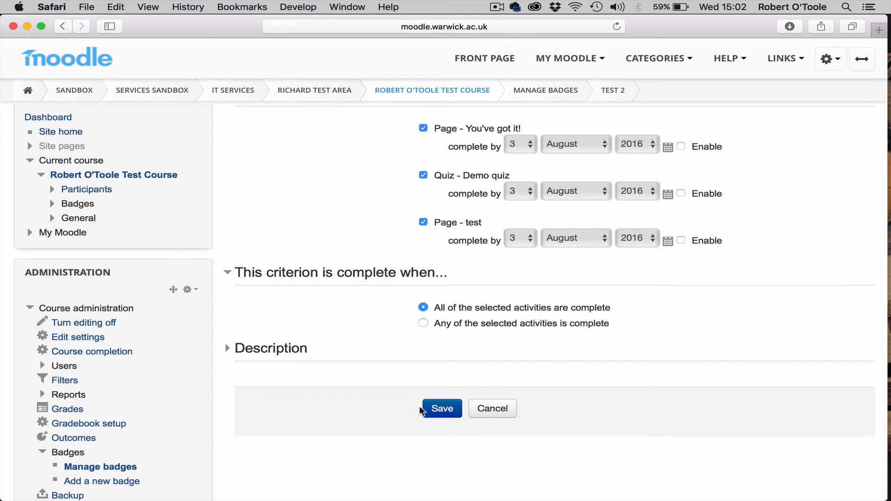
left_click(449, 414)
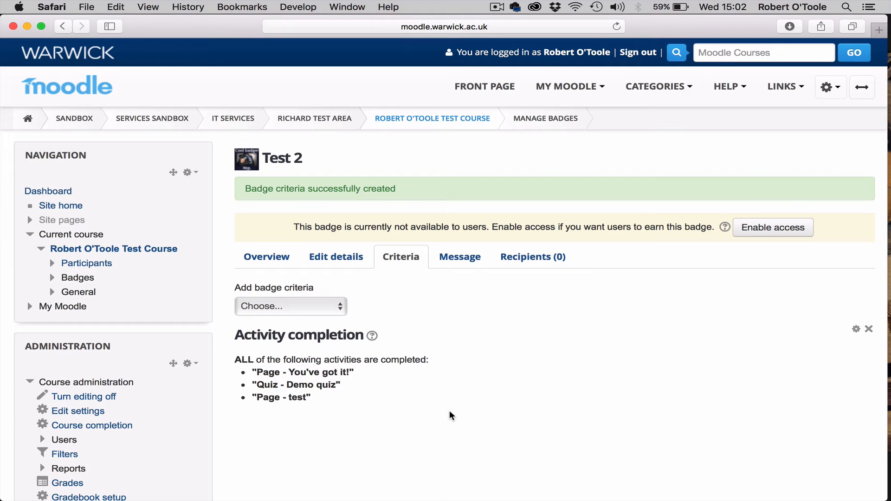
Enable user access to the Test 2 badge and confirm the change.
left_click(757, 227)
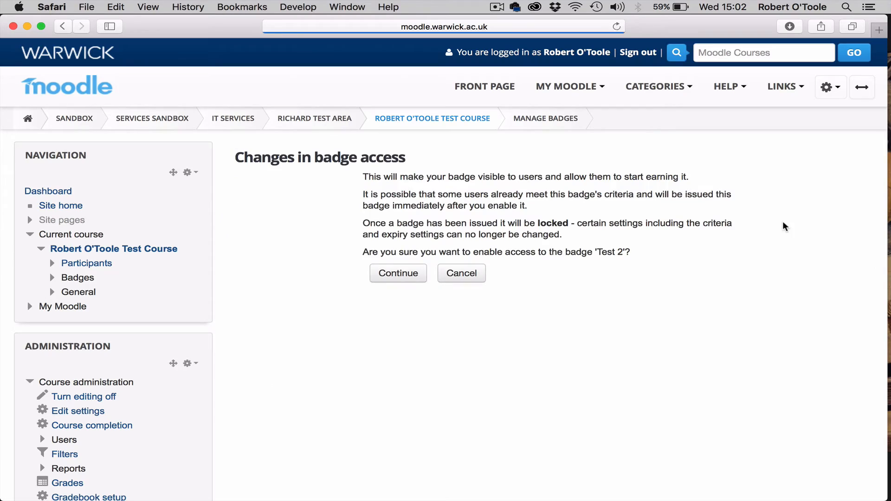
left_click(409, 274)
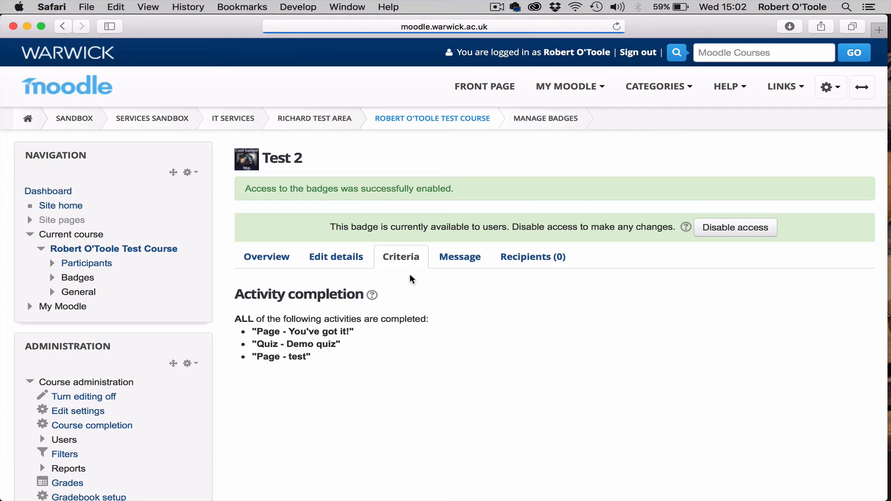